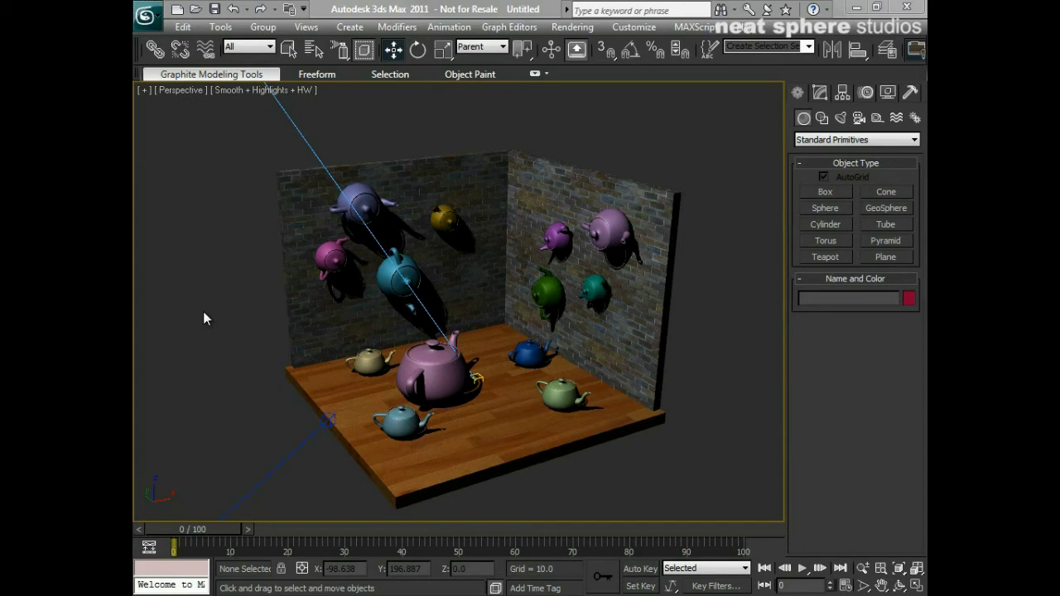
- Start Set Project Folder from the application menu's Manage list and choose the Desktop
{"action": "left_click", "coordinate": [145, 16]}
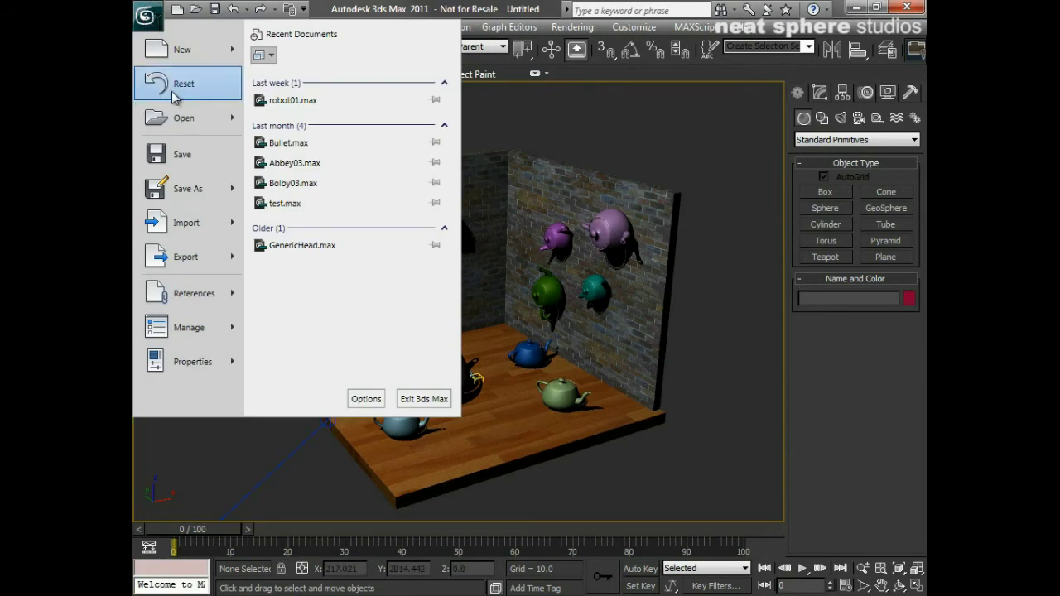
{"action": "mouse_move", "coordinate": [190, 327]}
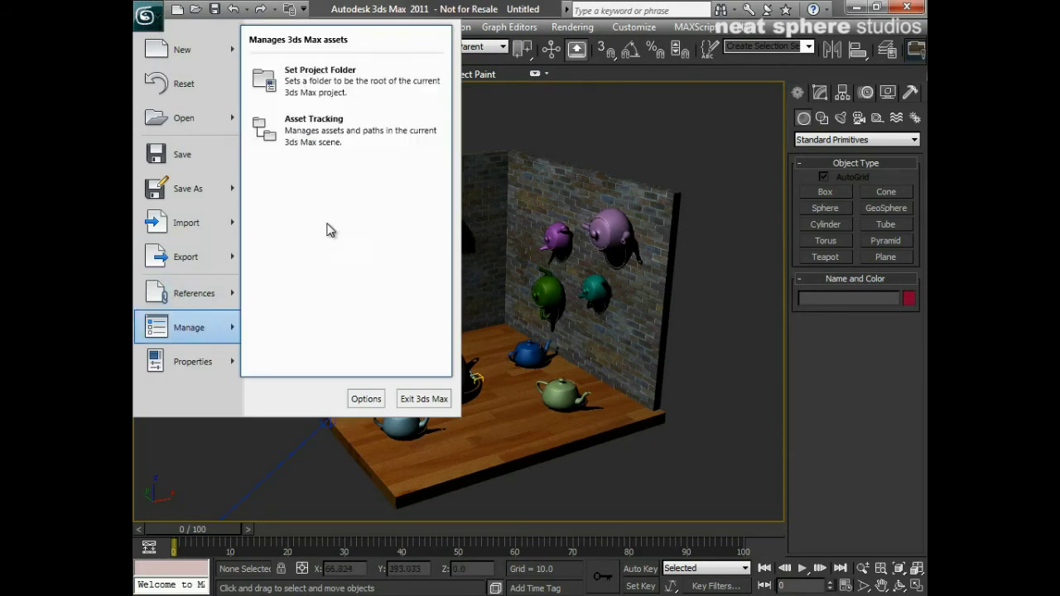
{"action": "left_click", "coordinate": [337, 89]}
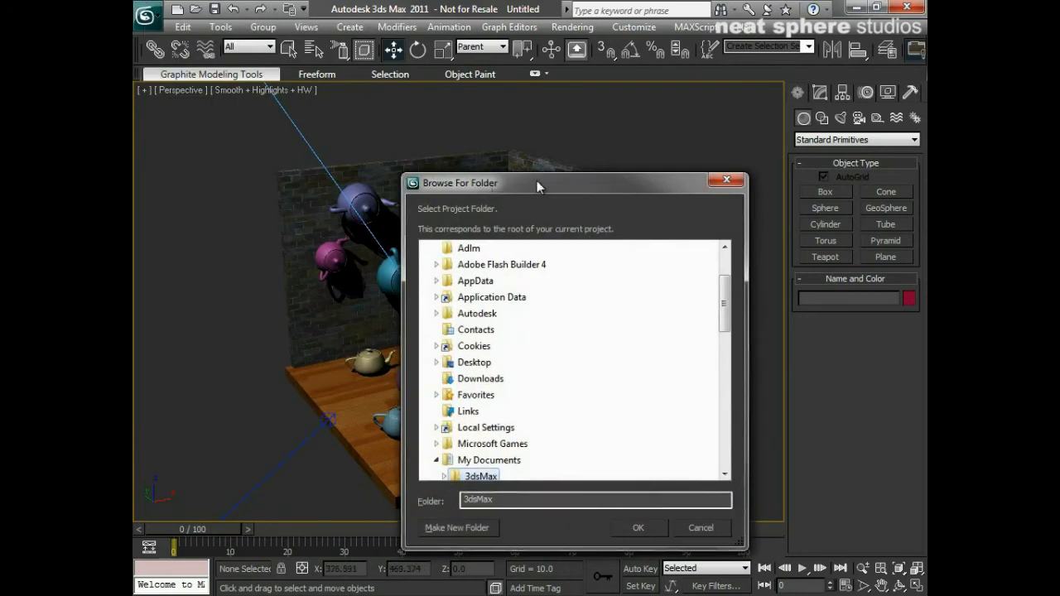
{"action": "left_click_drag", "start_coordinate": [537, 181], "coordinate": [455, 159]}
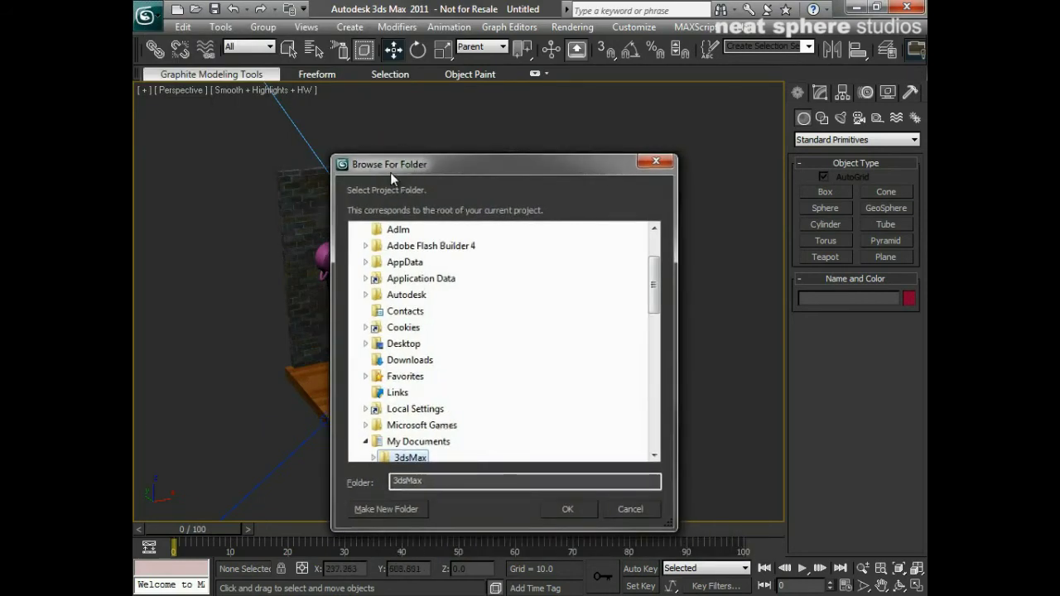
{"action": "left_click_drag", "start_coordinate": [654, 286], "coordinate": [654, 263]}
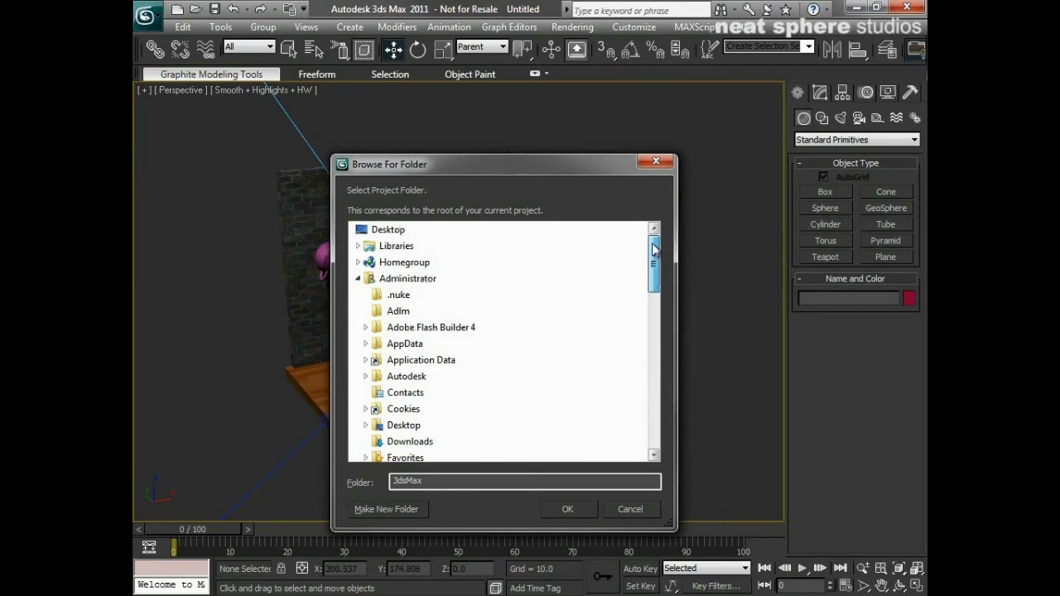
{"action": "left_click", "coordinate": [358, 279]}
{"action": "left_click", "coordinate": [384, 234]}
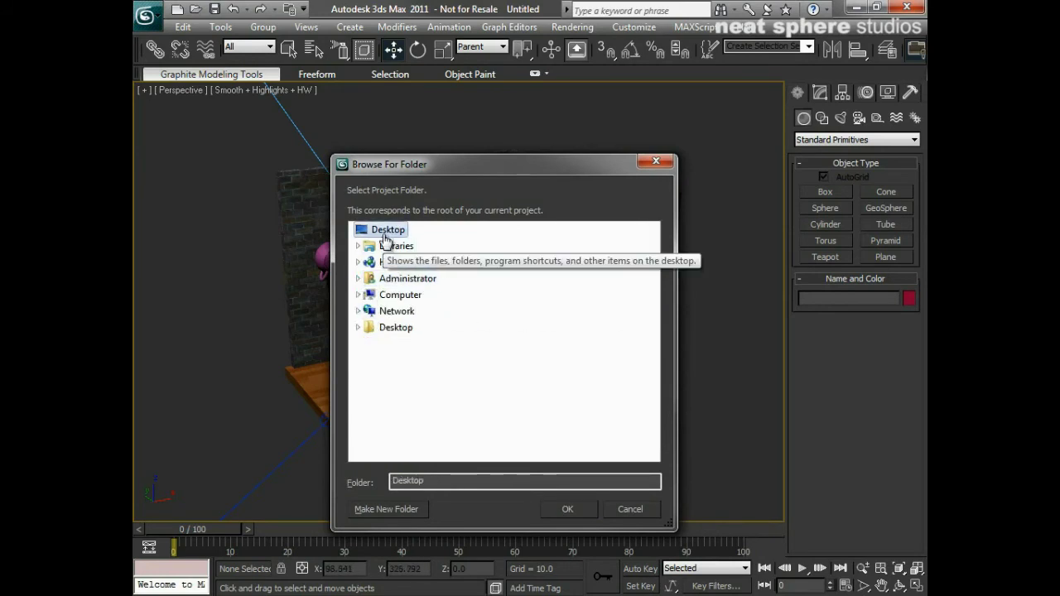
- Create a new Desktop folder named Training and confirm it as the project folder
{"action": "left_click", "coordinate": [374, 508]}
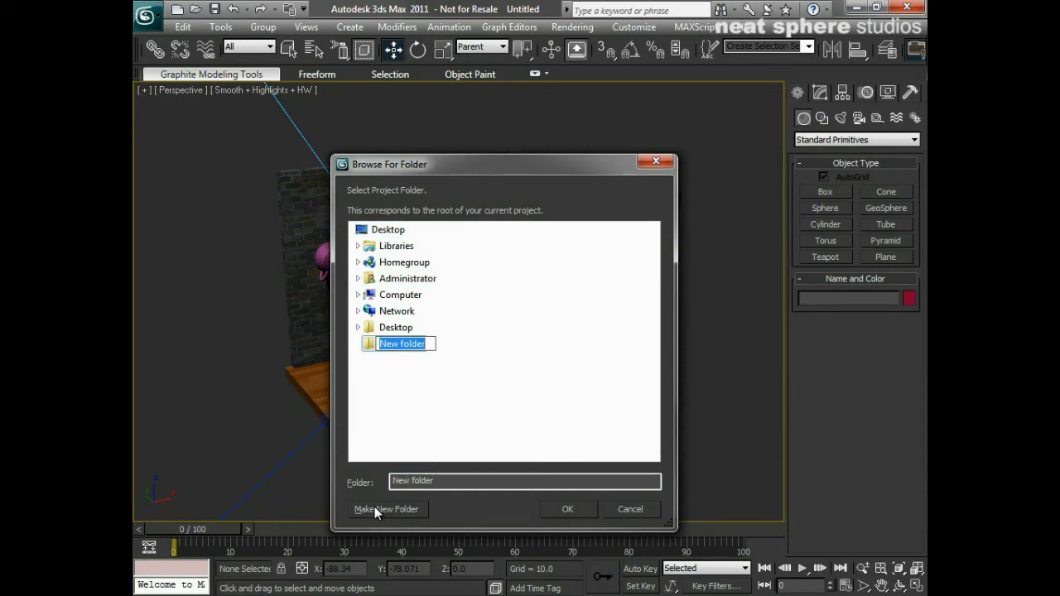
{"action": "type", "text": "Trai"}
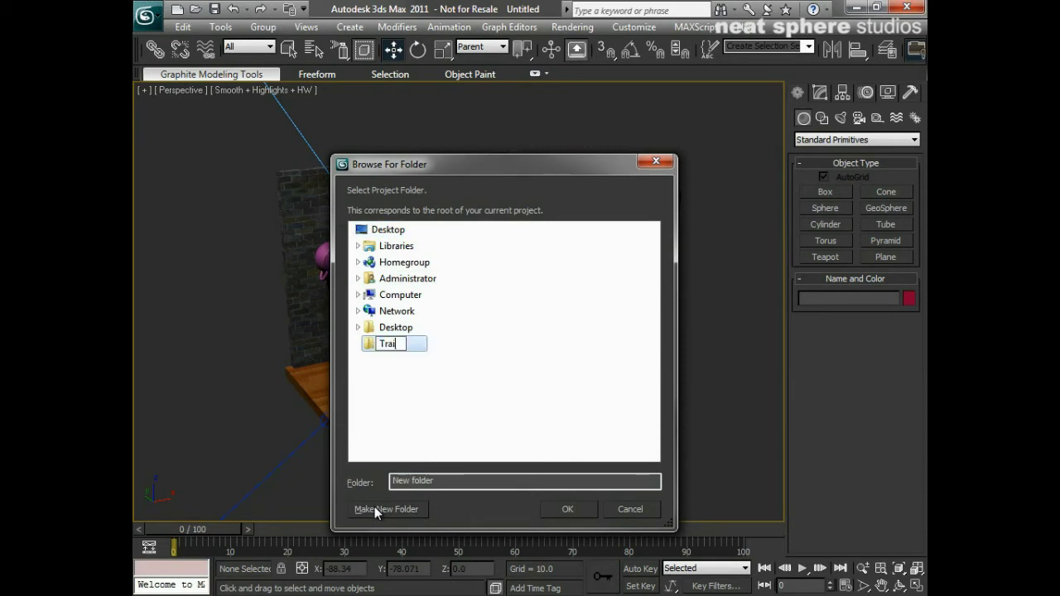
{"action": "type", "text": "ning"}
{"action": "left_click", "coordinate": [417, 391]}
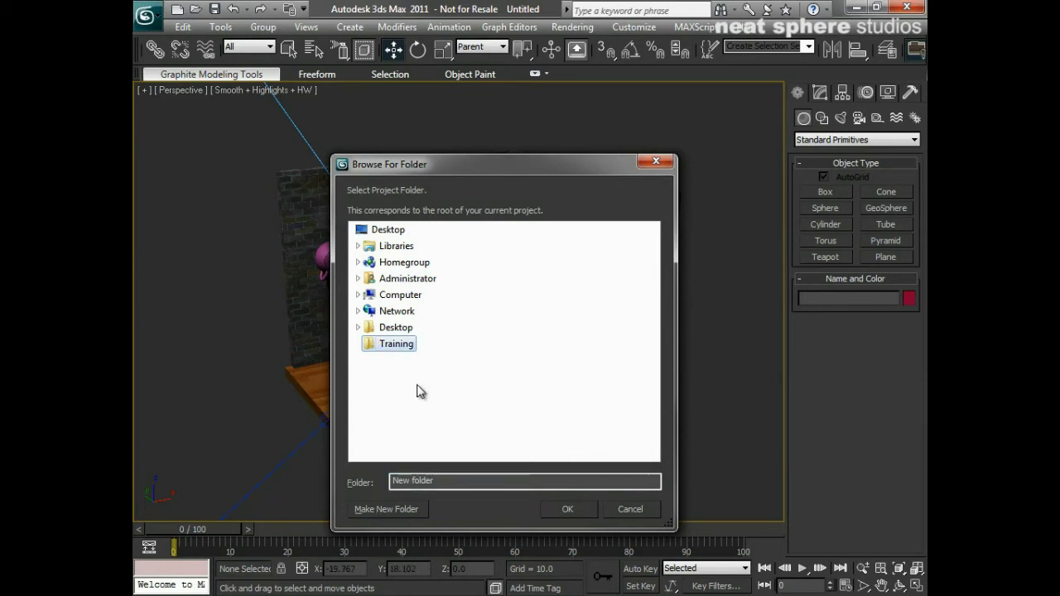
{"action": "double_click", "coordinate": [396, 330]}
{"action": "left_click", "coordinate": [359, 327]}
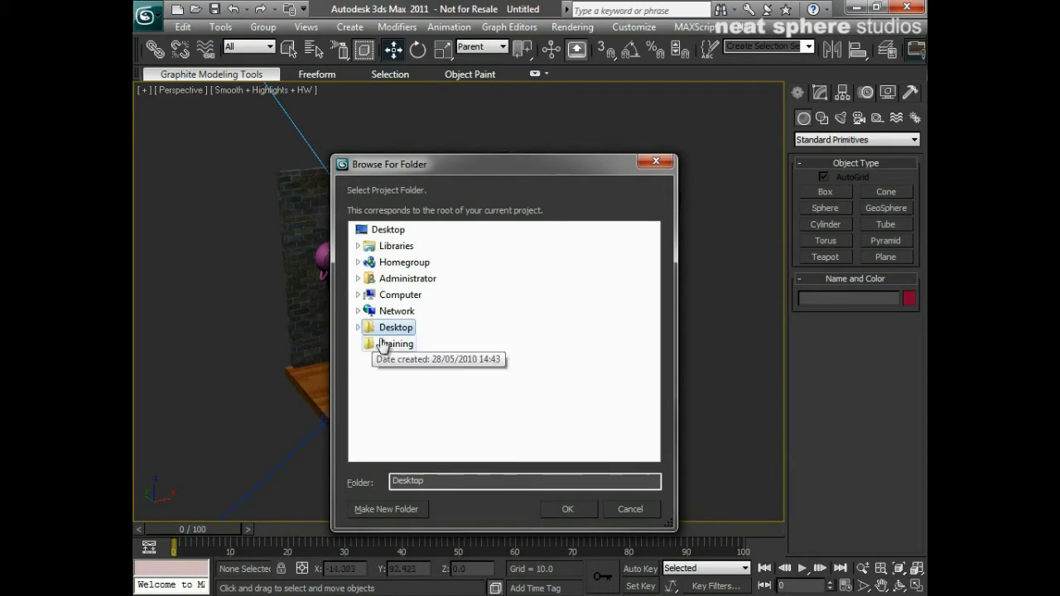
{"action": "left_click", "coordinate": [396, 343]}
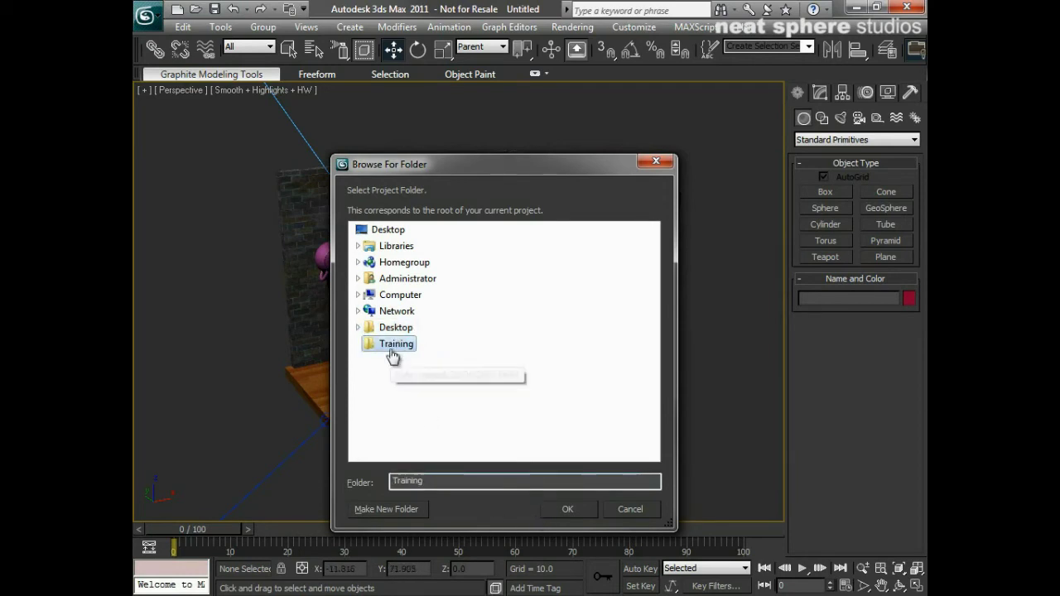
{"action": "left_click", "coordinate": [566, 510]}
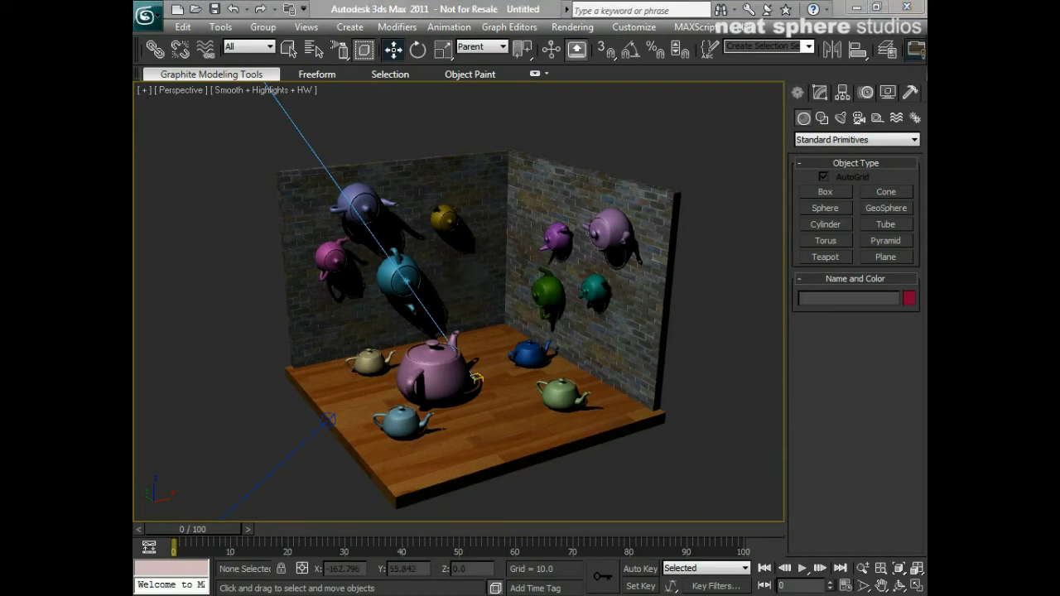
- Open Windows Explorer on Computer as a centred, taller restored window
{"action": "key", "text": "super+e"}
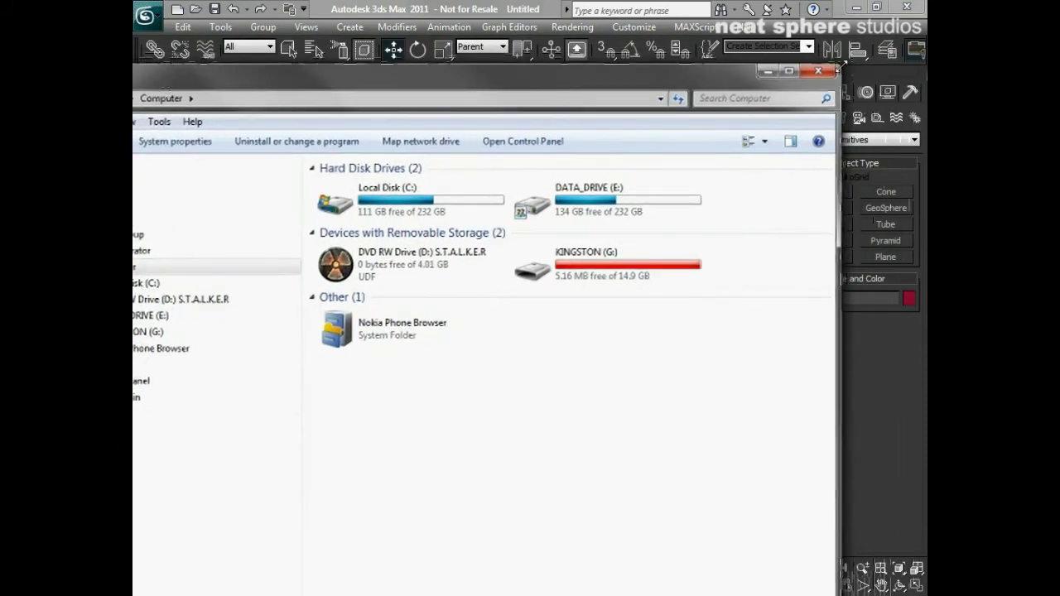
{"action": "left_click", "coordinate": [789, 71]}
{"action": "left_click_drag", "start_coordinate": [397, 356], "coordinate": [633, 110]}
{"action": "left_click_drag", "start_coordinate": [624, 410], "coordinate": [624, 546]}
- Expand Training, open its scenes folder and expand sceneassets to show its subfolders
{"action": "left_click", "coordinate": [343, 449]}
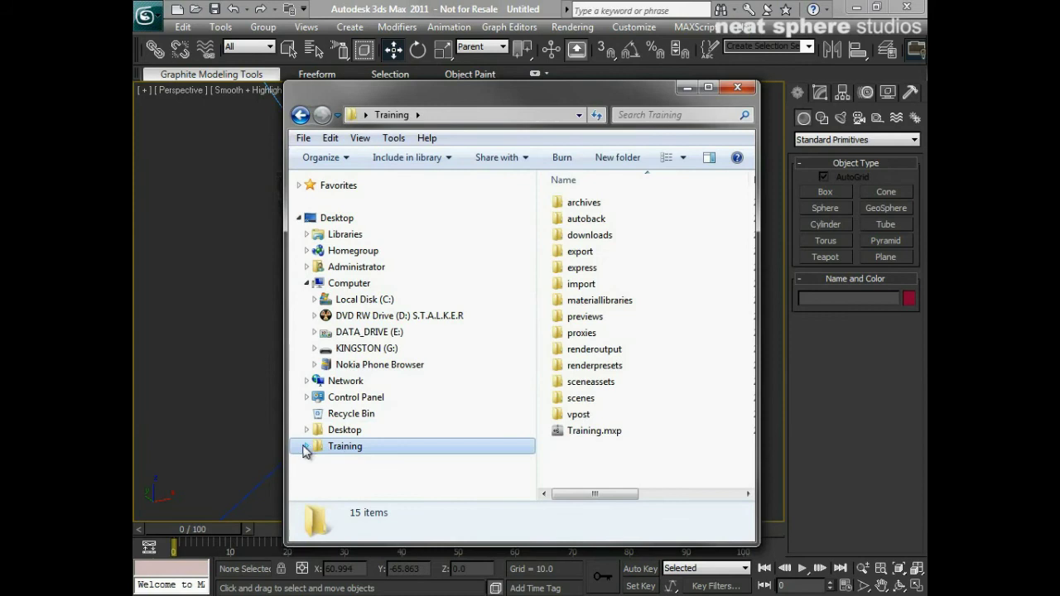
{"action": "left_click", "coordinate": [307, 446]}
{"action": "left_click_drag", "start_coordinate": [525, 279], "coordinate": [513, 414]}
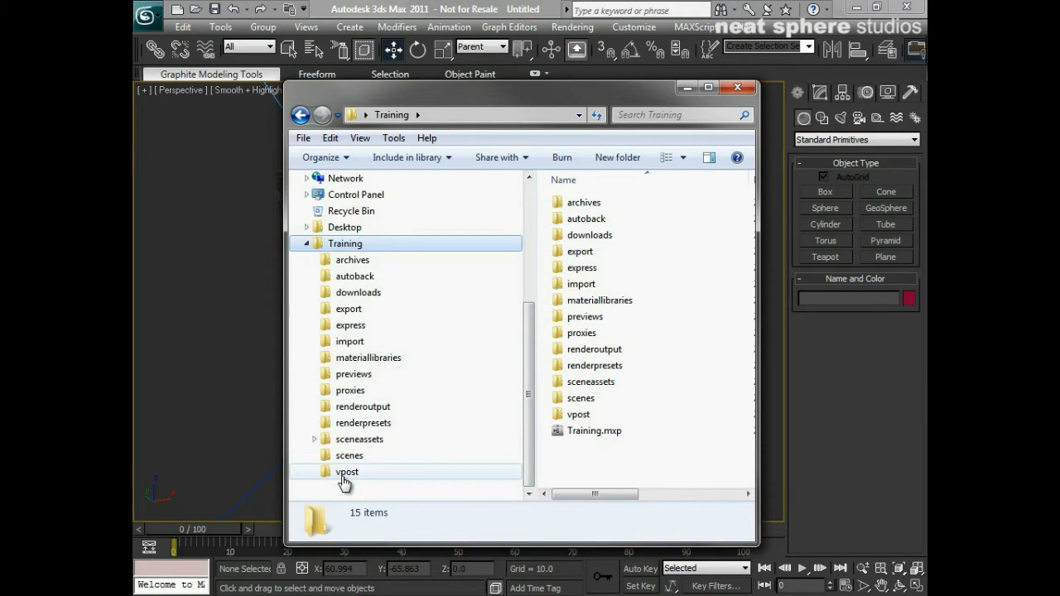
{"action": "left_click", "coordinate": [348, 456]}
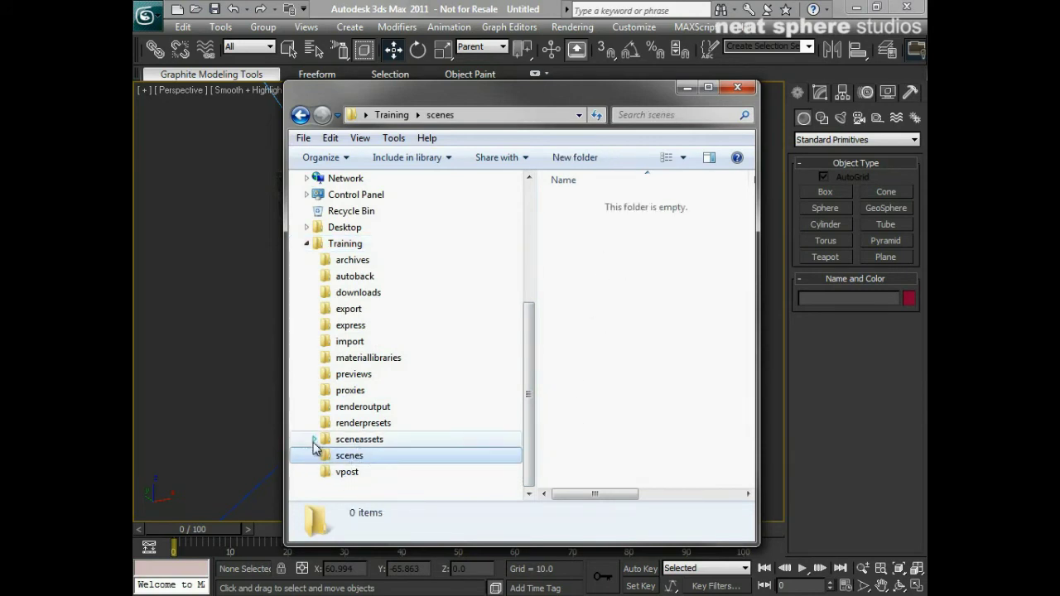
{"action": "left_click", "coordinate": [315, 440]}
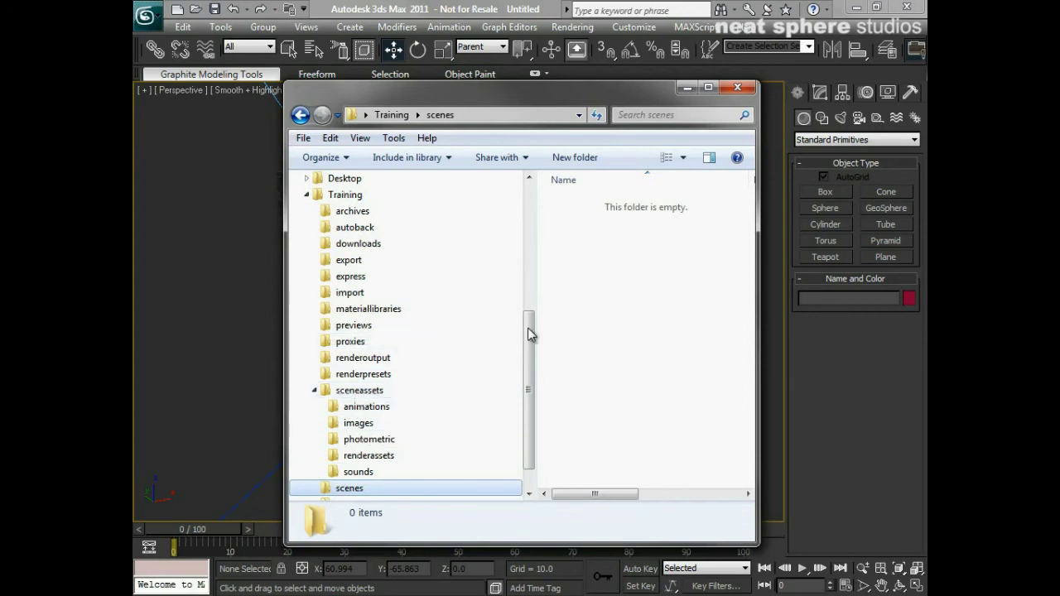
{"action": "left_click_drag", "start_coordinate": [530, 335], "coordinate": [530, 367]}
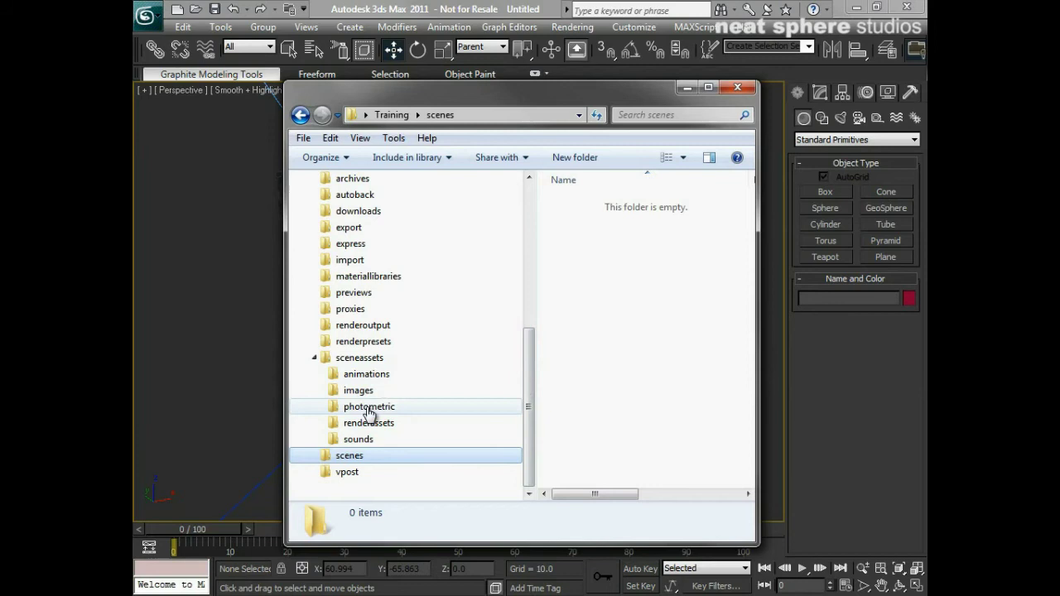
- Open Training's autoback folder and collapse sceneassets so archives through vpost all fit
{"action": "left_click_drag", "start_coordinate": [528, 397], "coordinate": [525, 359]}
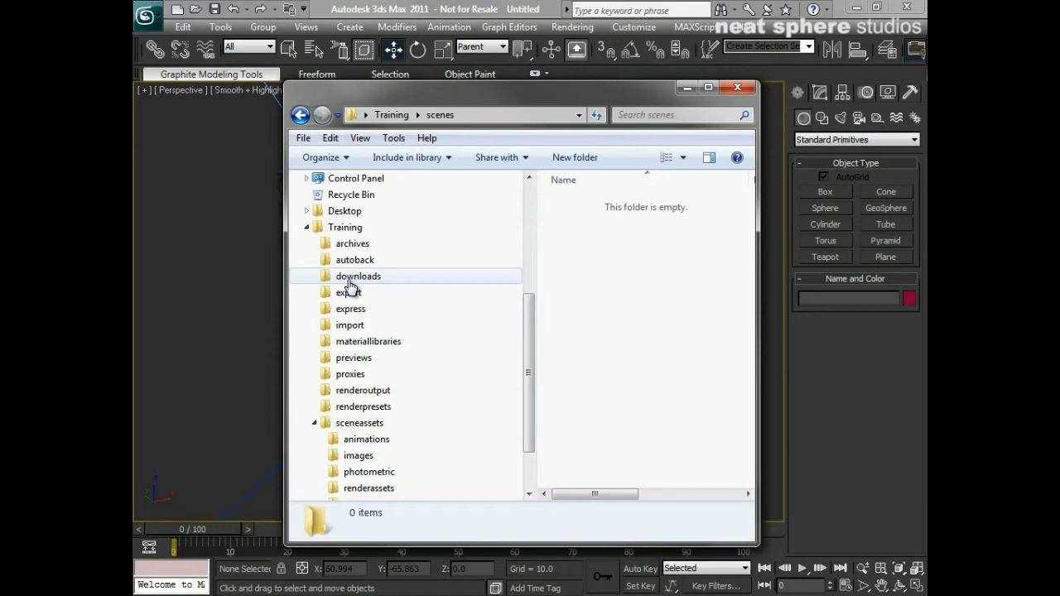
{"action": "left_click", "coordinate": [371, 263]}
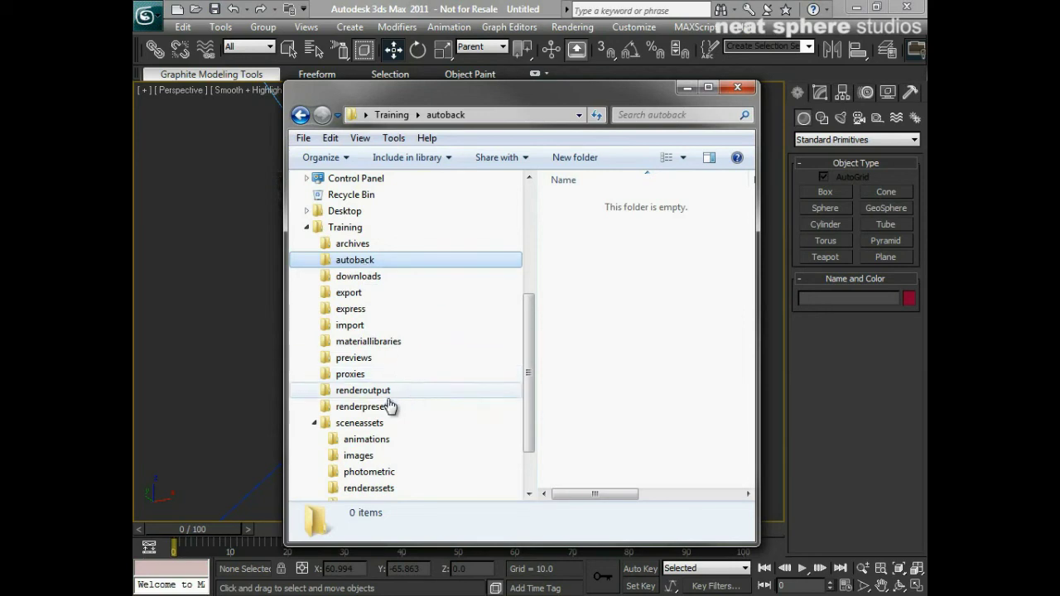
{"action": "left_click", "coordinate": [315, 423]}
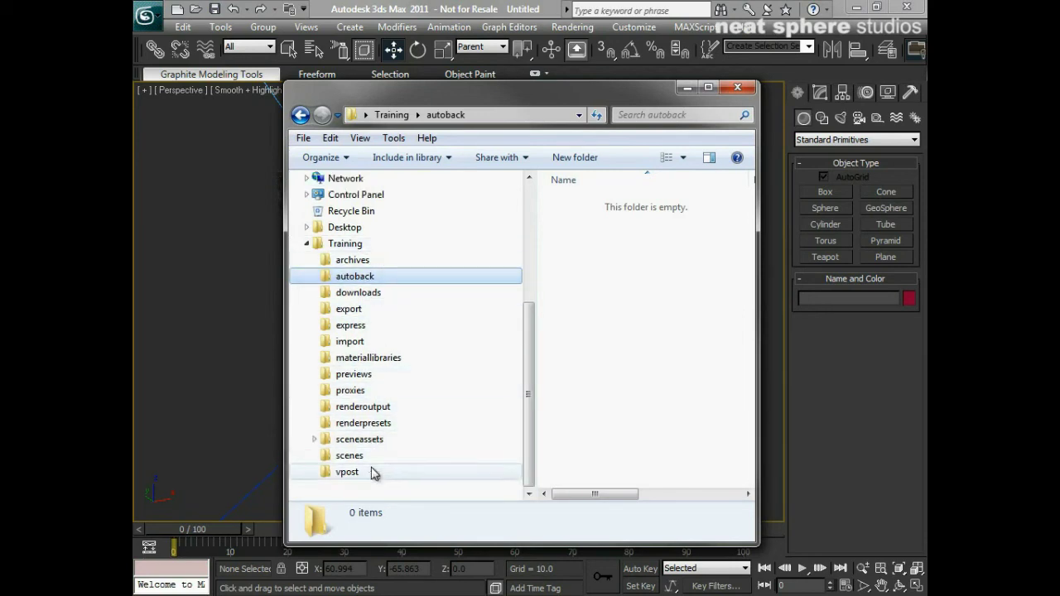
- Save the teapot scene as 'start scene' in the Training project's scenes folder
{"action": "left_click", "coordinate": [737, 87]}
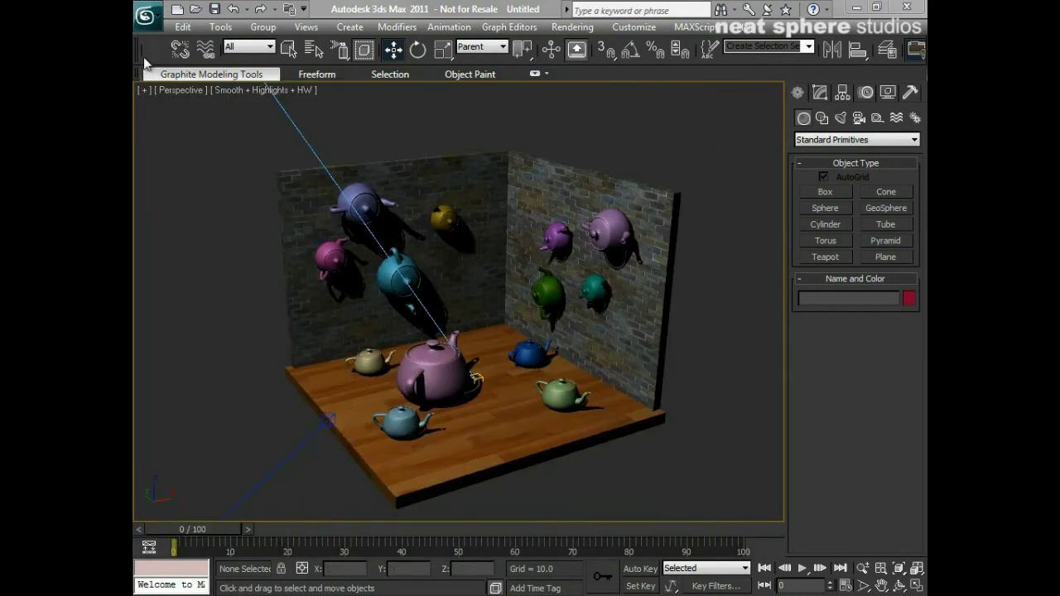
{"action": "left_click", "coordinate": [145, 14]}
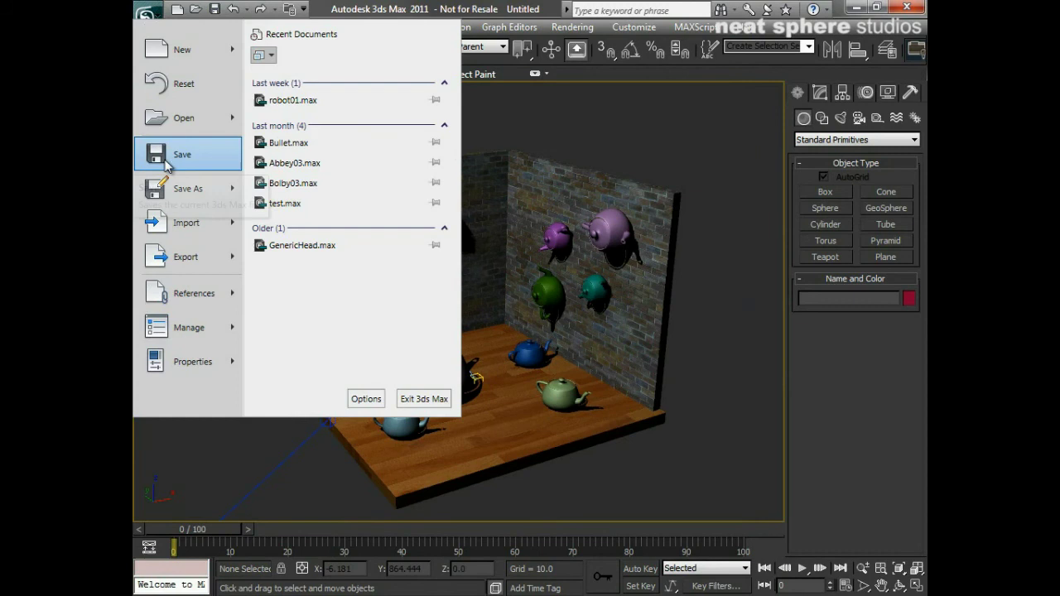
{"action": "left_click", "coordinate": [162, 157]}
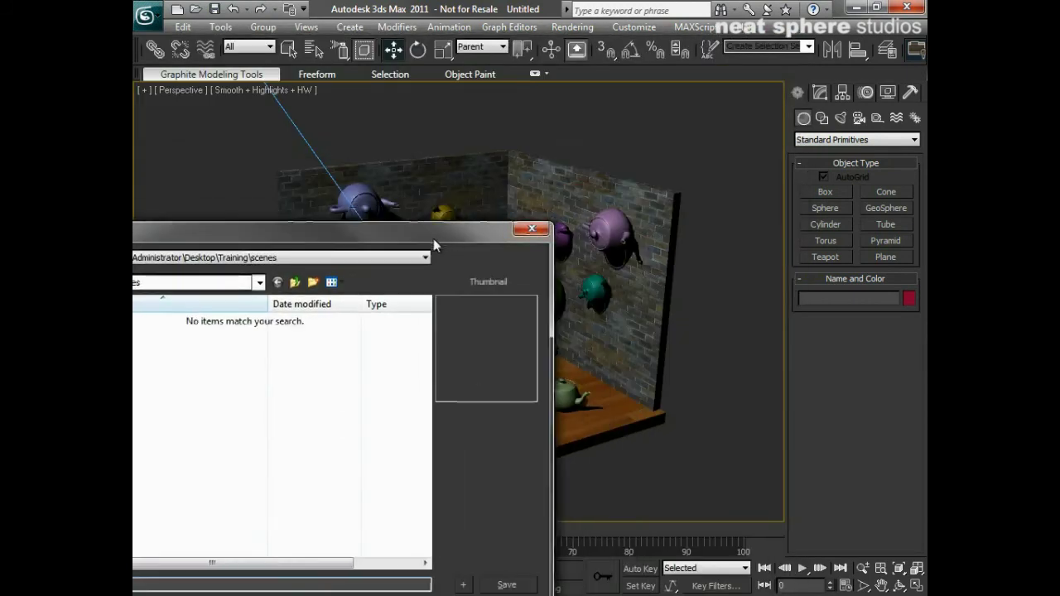
{"action": "left_click_drag", "start_coordinate": [433, 239], "coordinate": [645, 97]}
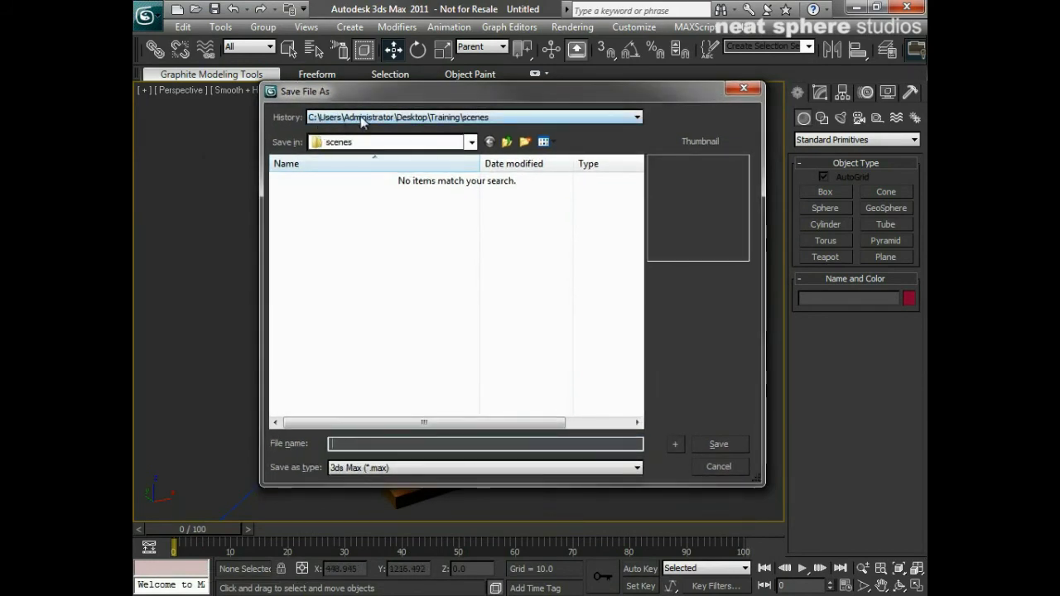
{"action": "left_click", "coordinate": [471, 141]}
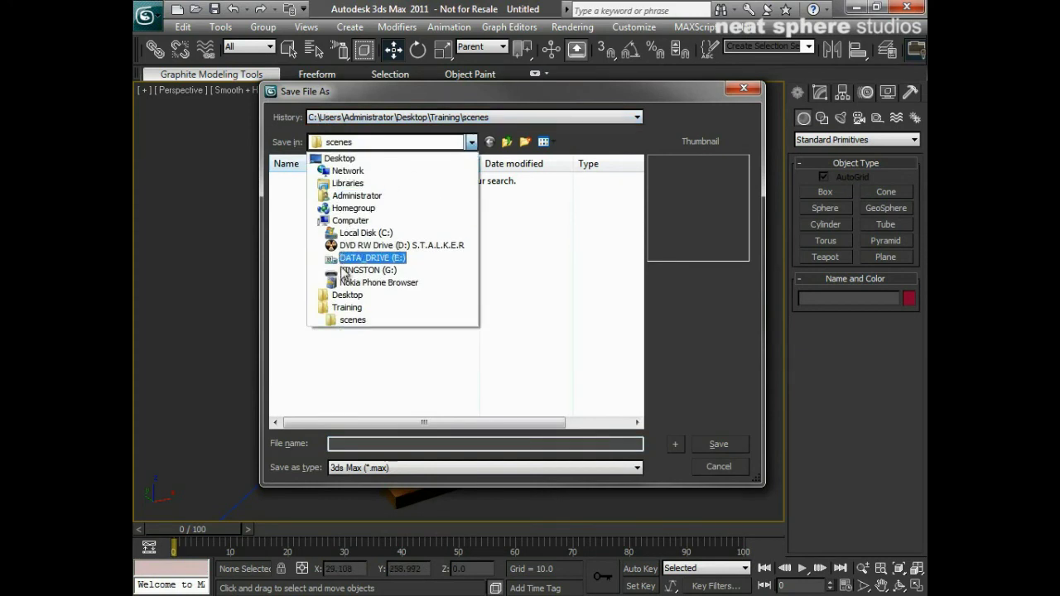
{"action": "left_click", "coordinate": [352, 320]}
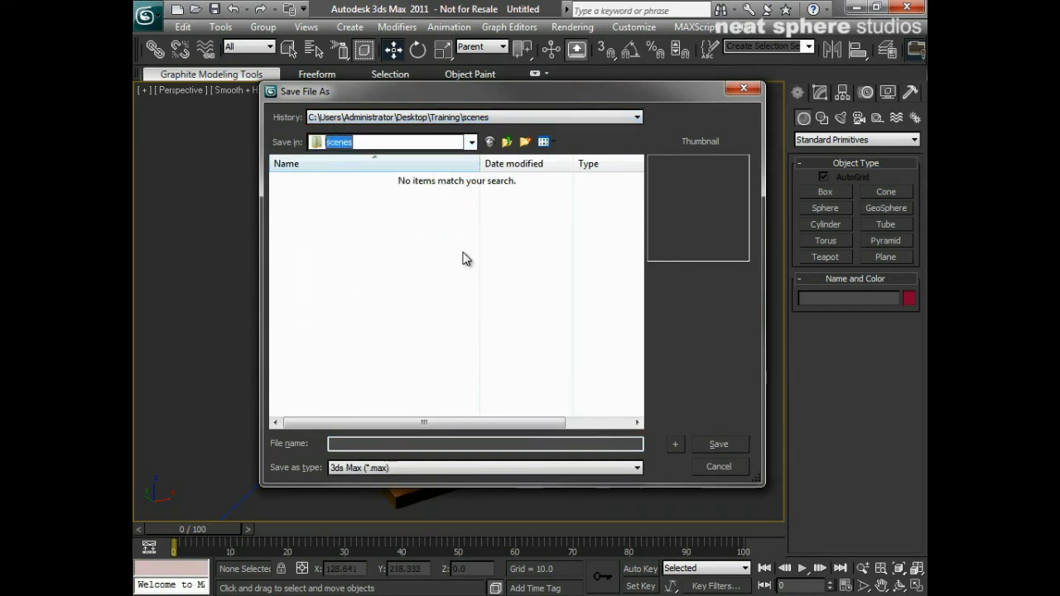
{"action": "left_click", "coordinate": [358, 445]}
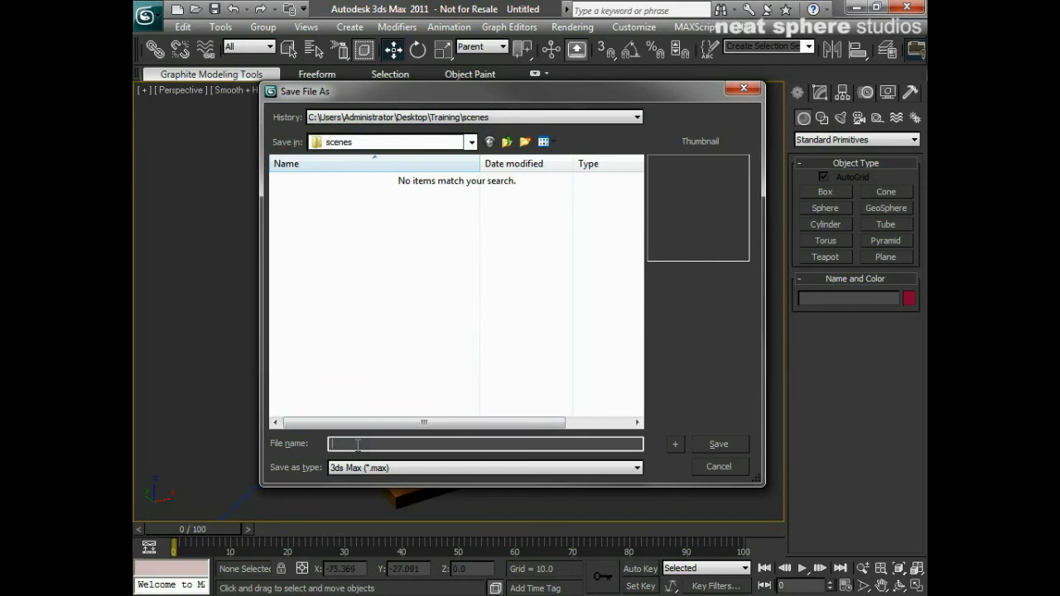
{"action": "type", "text": "start scene"}
{"action": "left_click", "coordinate": [719, 445]}
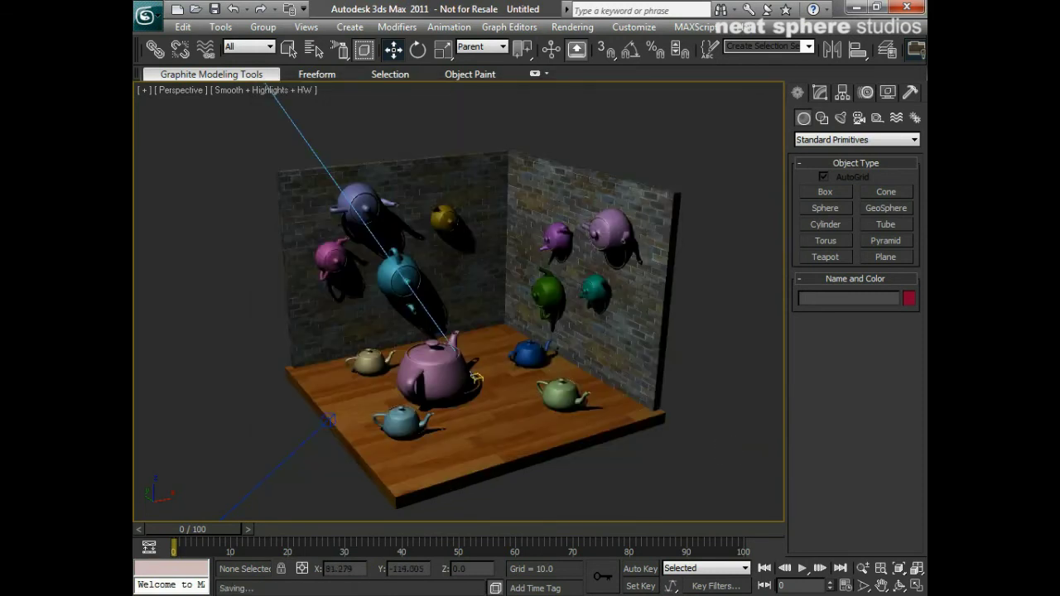
- Check that start scene.max appears in Training\scenes, then minimize Explorer back to 3ds Max
{"action": "key", "text": "alt+Tab"}
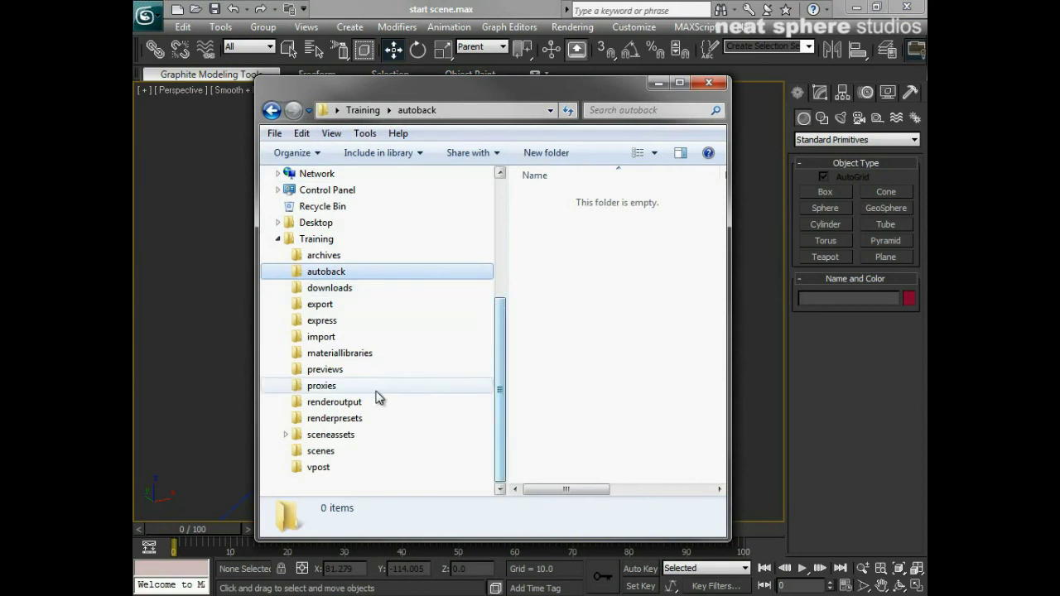
{"action": "left_click", "coordinate": [318, 454]}
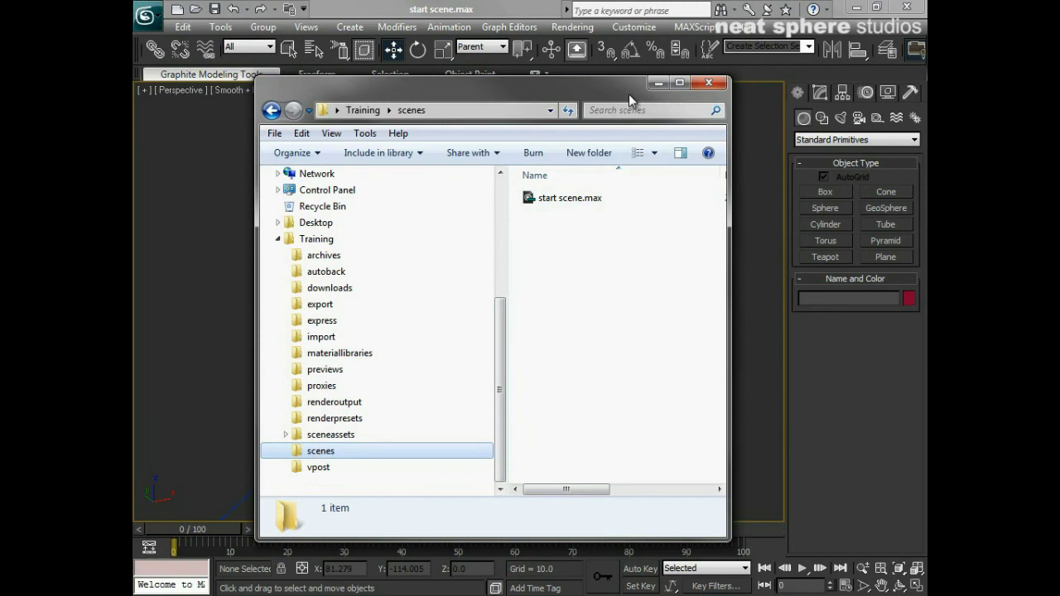
{"action": "left_click", "coordinate": [659, 83]}
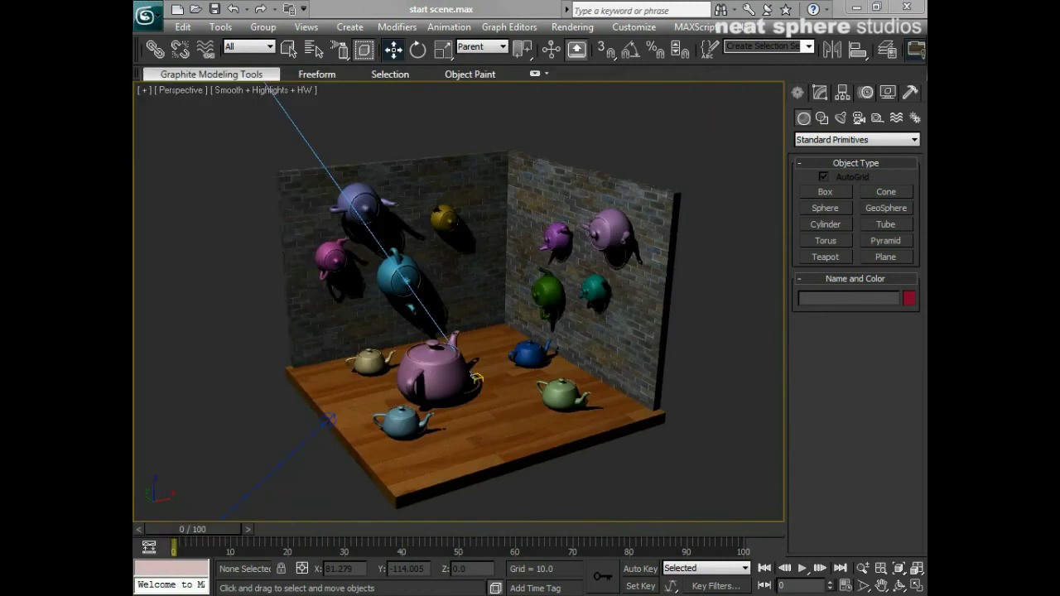
- Enable Increment on Save in the Files preferences, then save twice to create start scene01 and start scene02
{"action": "left_click", "coordinate": [634, 27]}
{"action": "left_click", "coordinate": [657, 278]}
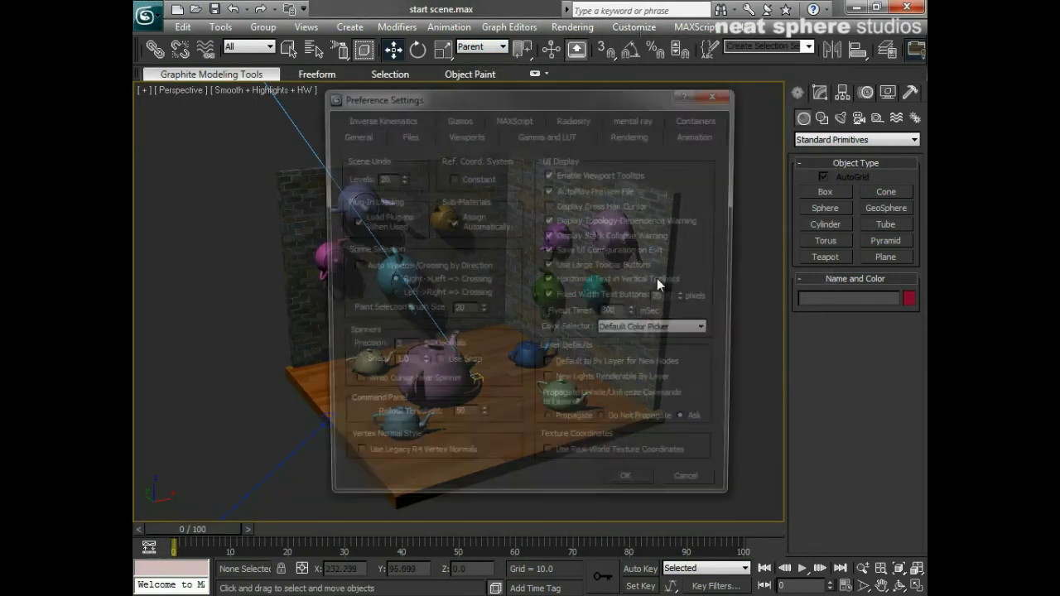
{"action": "left_click", "coordinate": [406, 135]}
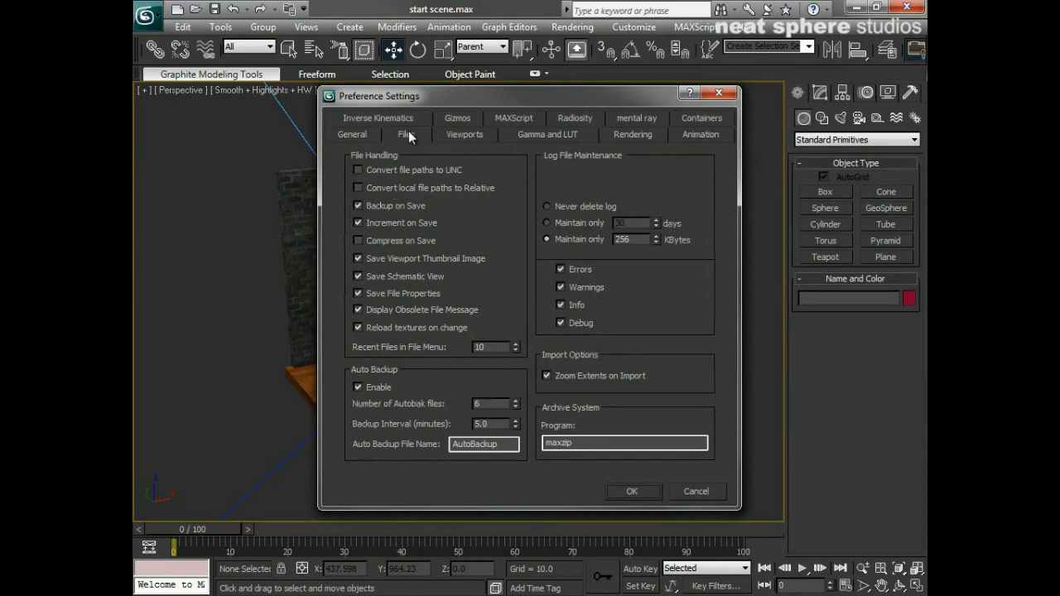
{"action": "left_click", "coordinate": [358, 223]}
{"action": "left_click", "coordinate": [621, 492]}
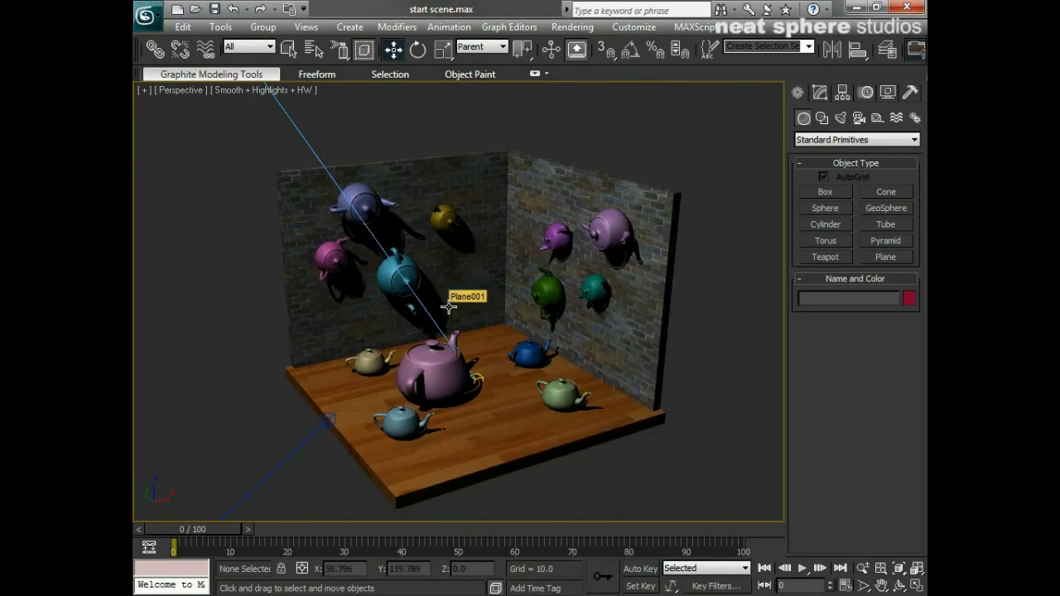
{"action": "key", "text": "ctrl+s"}
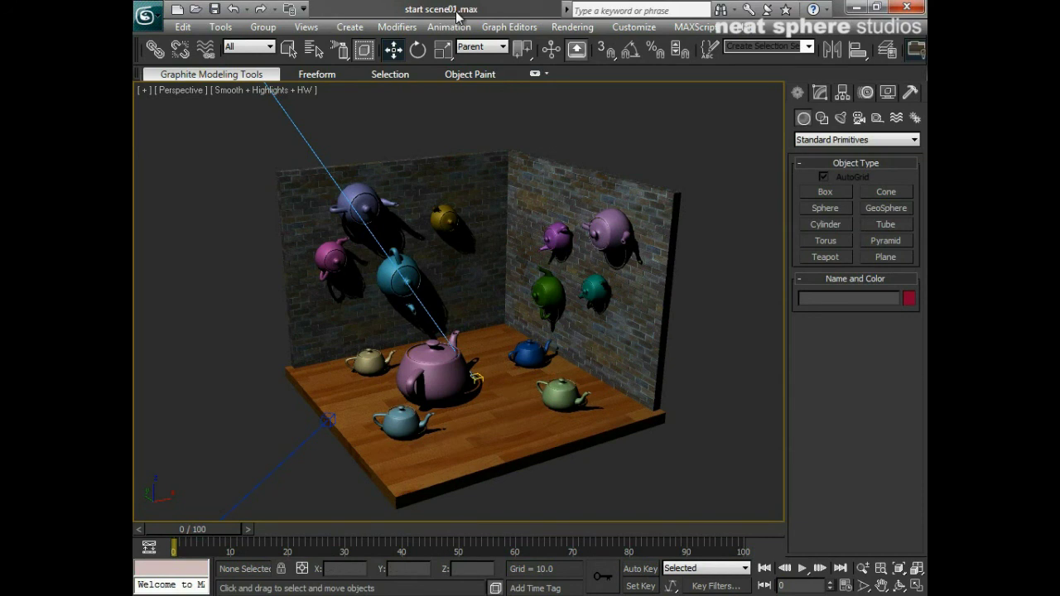
{"action": "key", "text": "ctrl+s"}
- Review start scene.max, start scene01.max and start scene02.max in Explorer, then move the window off screen
{"action": "key", "text": "super+e"}
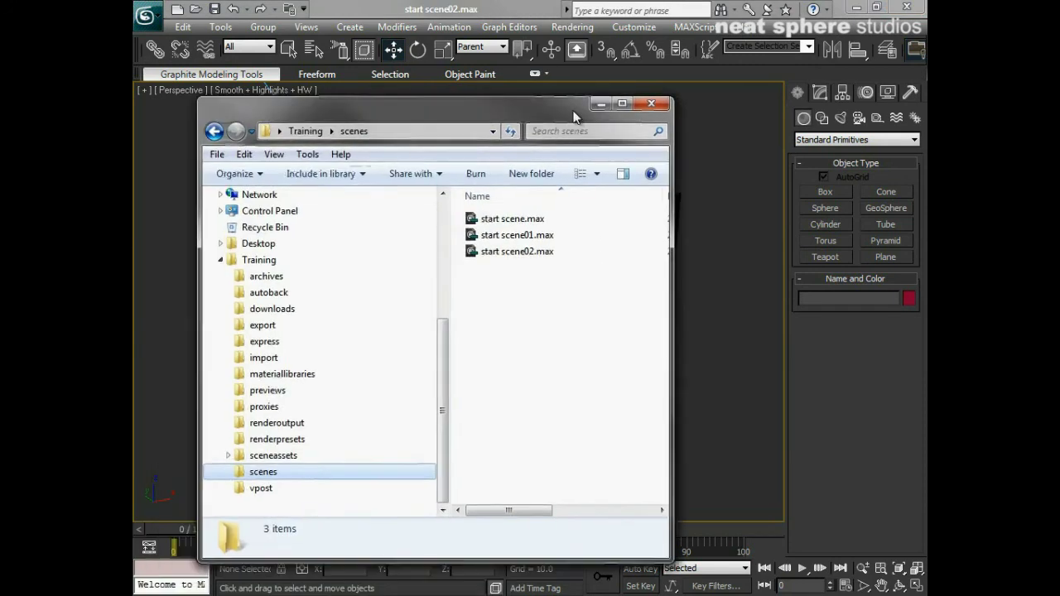
{"action": "left_click_drag", "start_coordinate": [574, 117], "coordinate": [625, 96]}
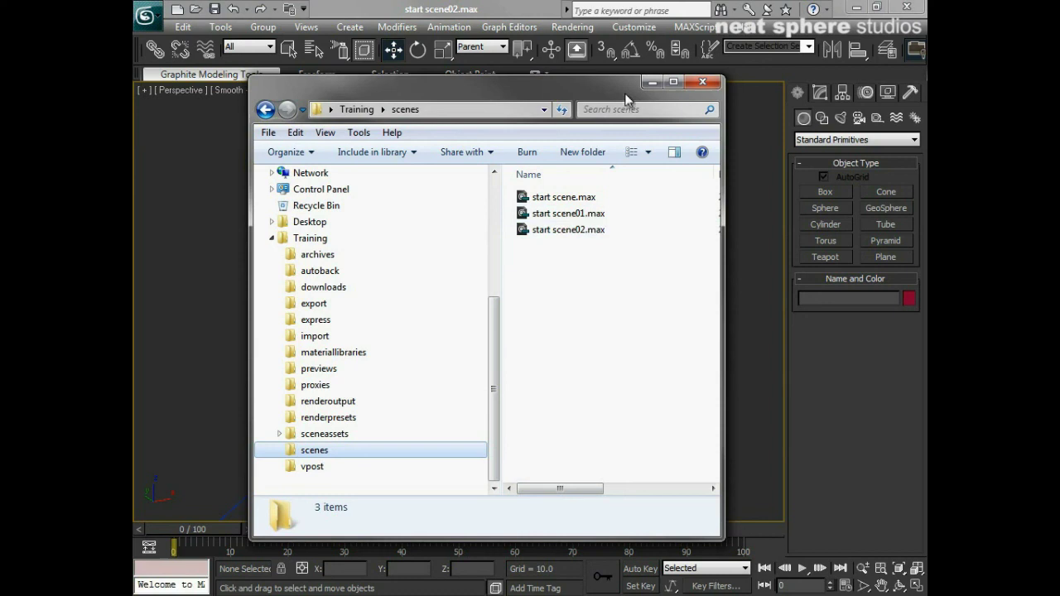
{"action": "left_click_drag", "start_coordinate": [625, 98], "coordinate": [33, 104]}
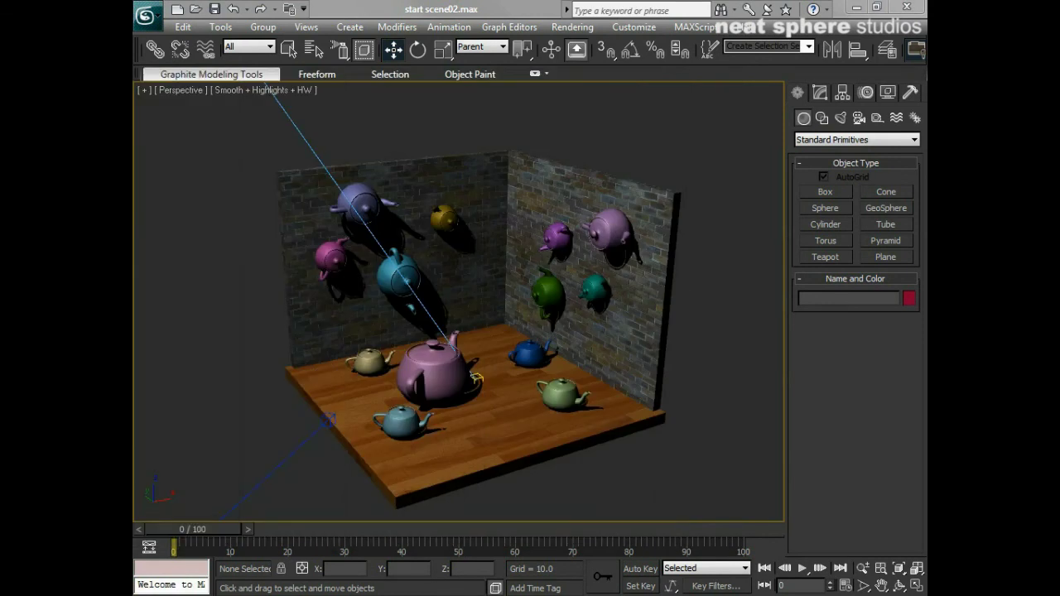